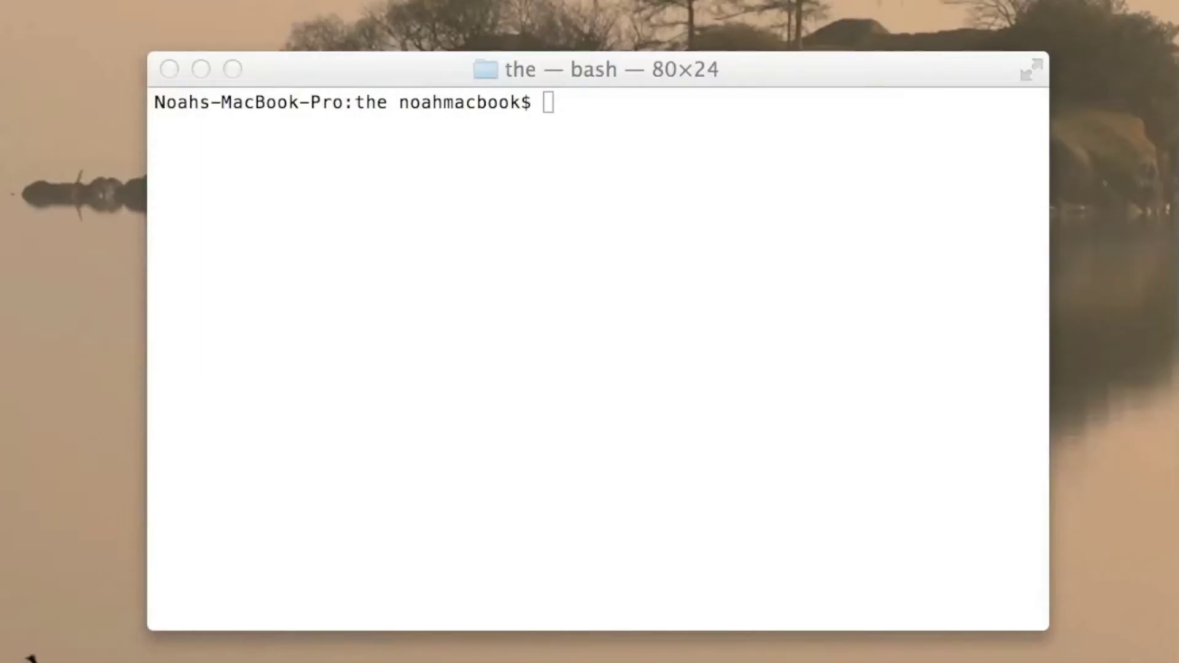
# Define the alias a as 'mkdir folder;cd folder' in the Terminal.
pyautogui.click(789, 528)
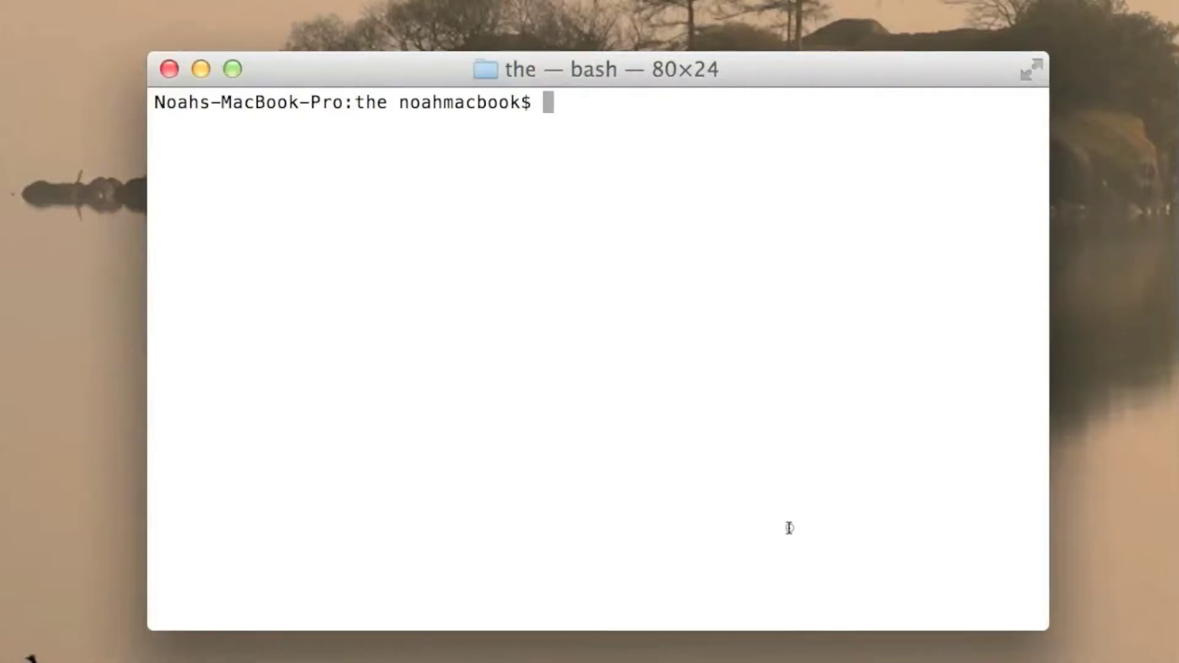
pyautogui.write('aliad')
pyautogui.press('BackSpace')
pyautogui.write('s ')
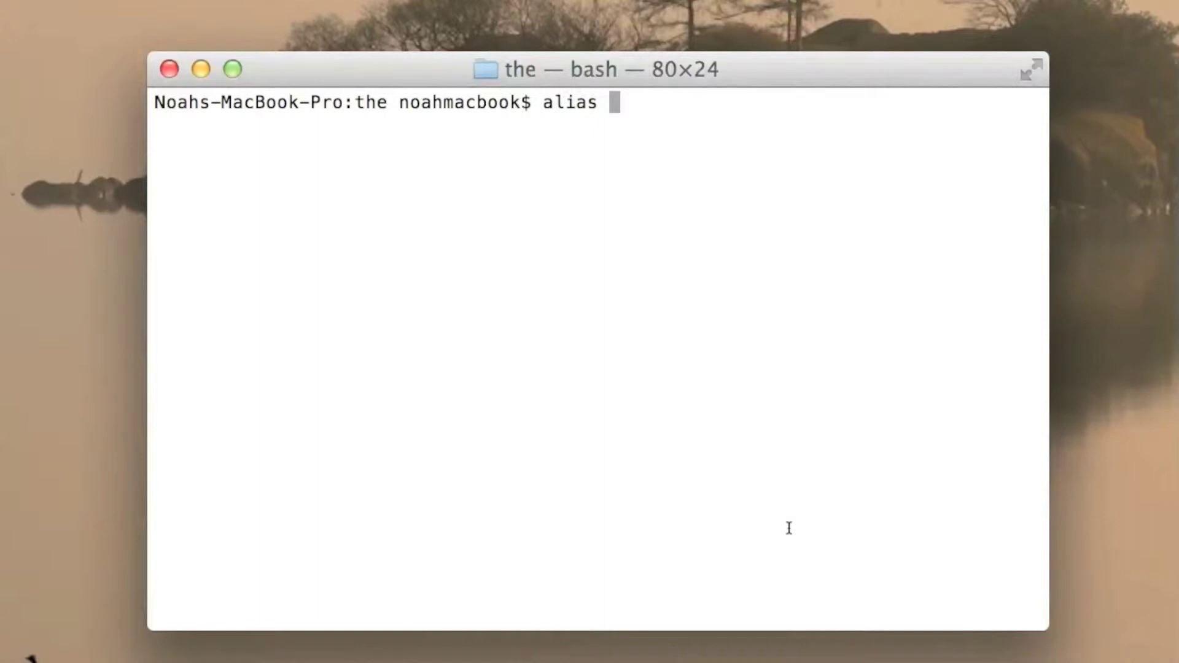
pyautogui.write('a')
pyautogui.write("='")
pyautogui.write('m')
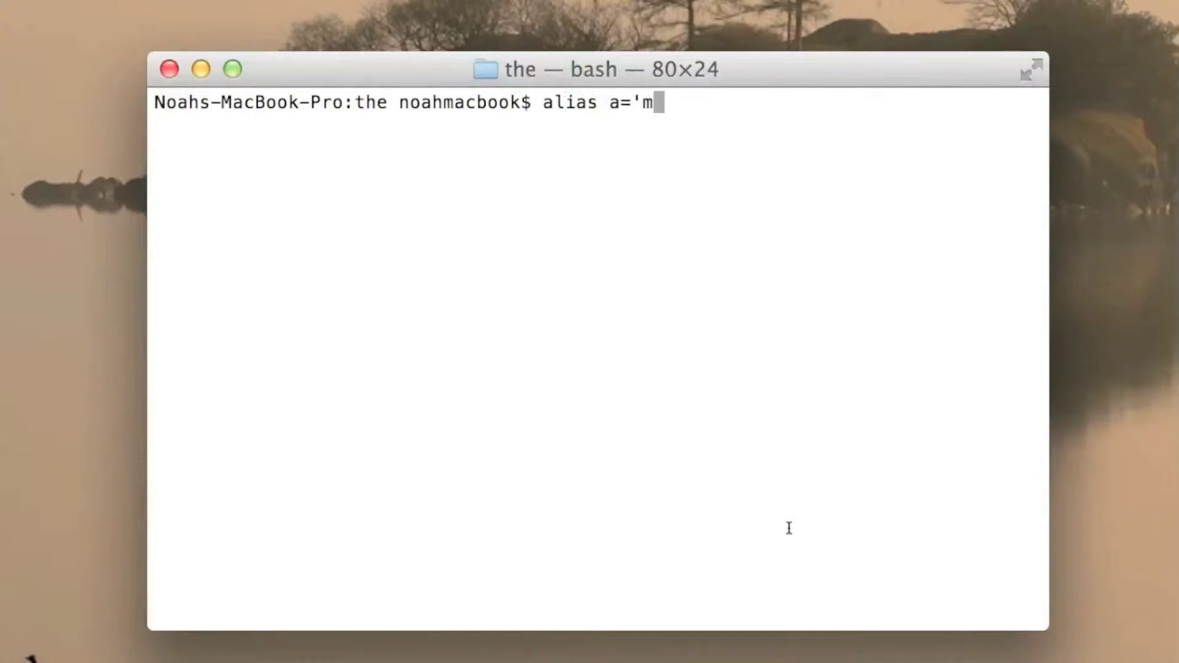
pyautogui.write('kdir')
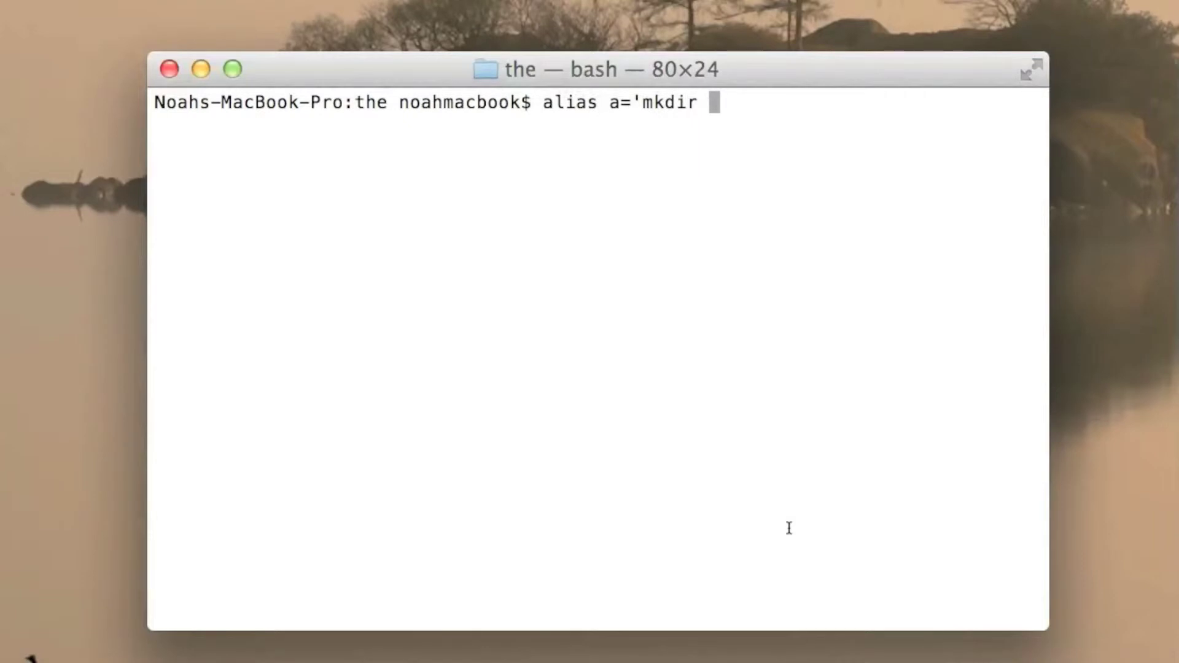
pyautogui.write(' fold')
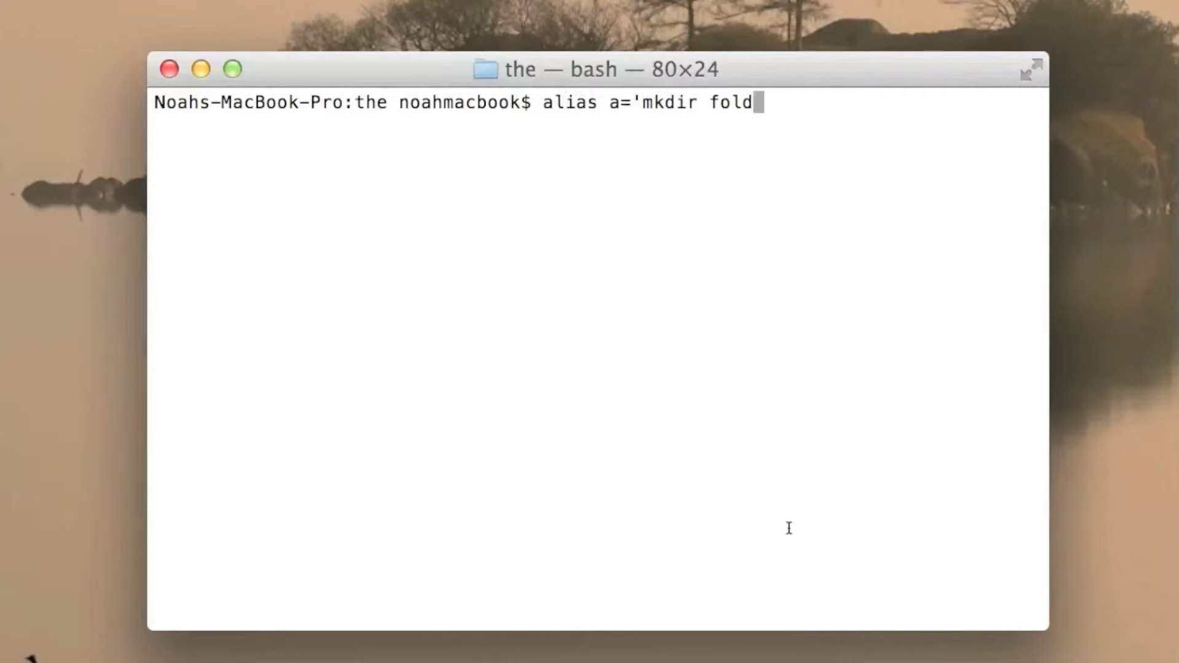
pyautogui.write('er;')
pyautogui.write('cd')
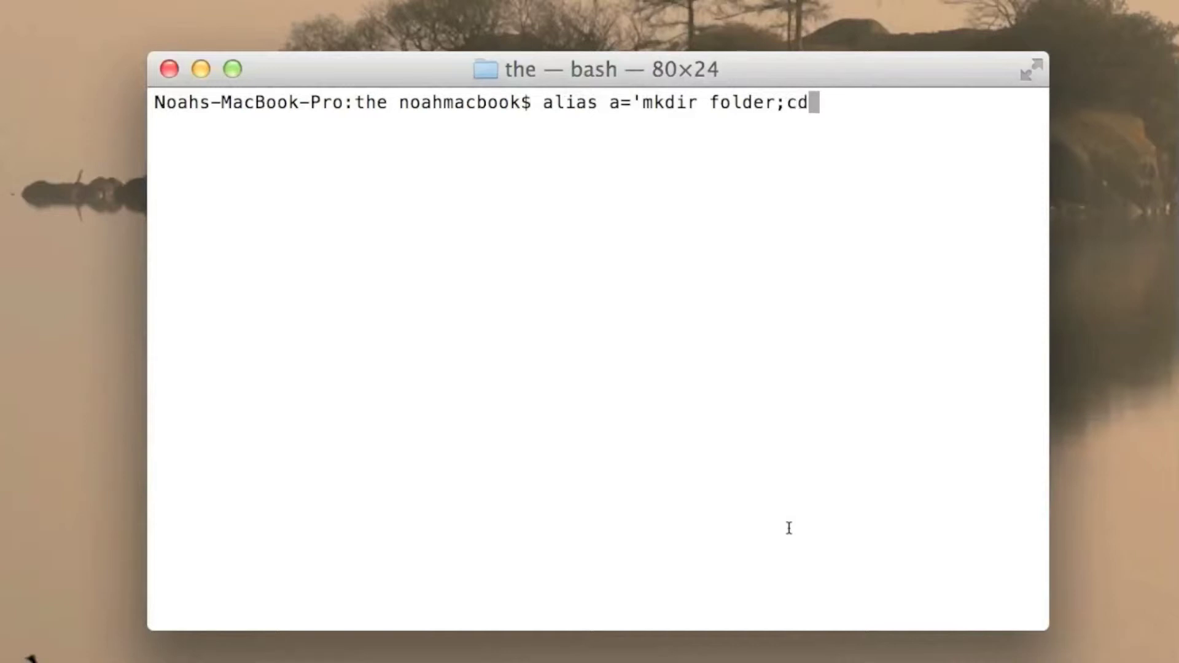
pyautogui.write('f')
pyautogui.press('BackSpace')
pyautogui.write('f')
pyautogui.write("older'")
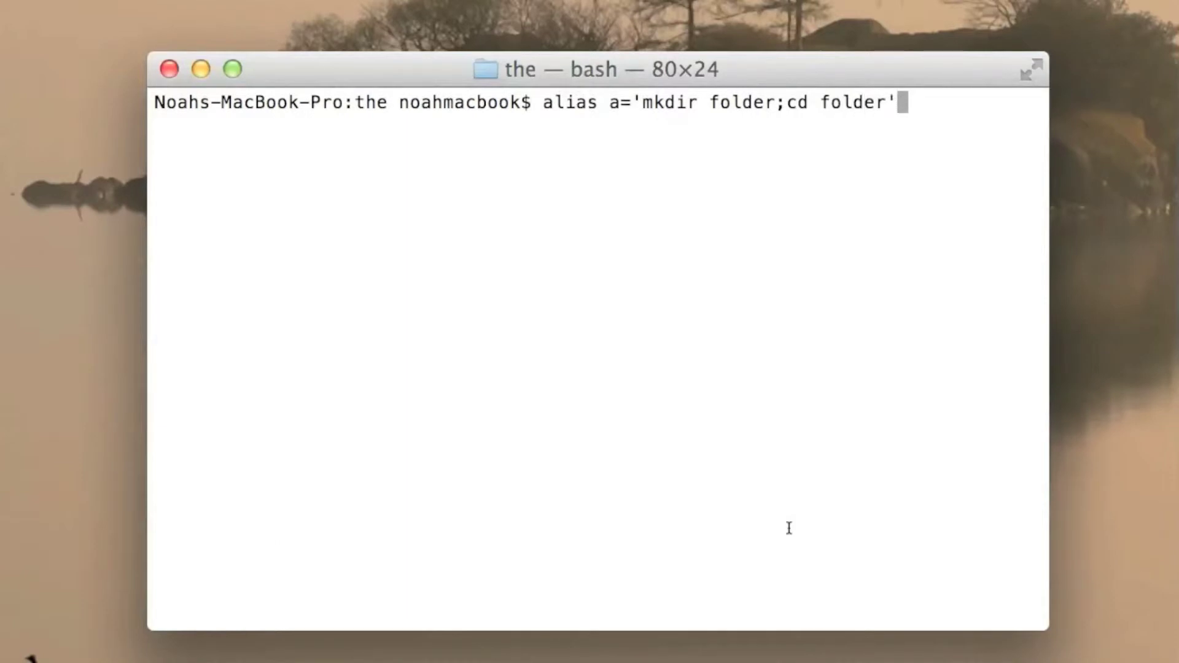
pyautogui.press('Return')
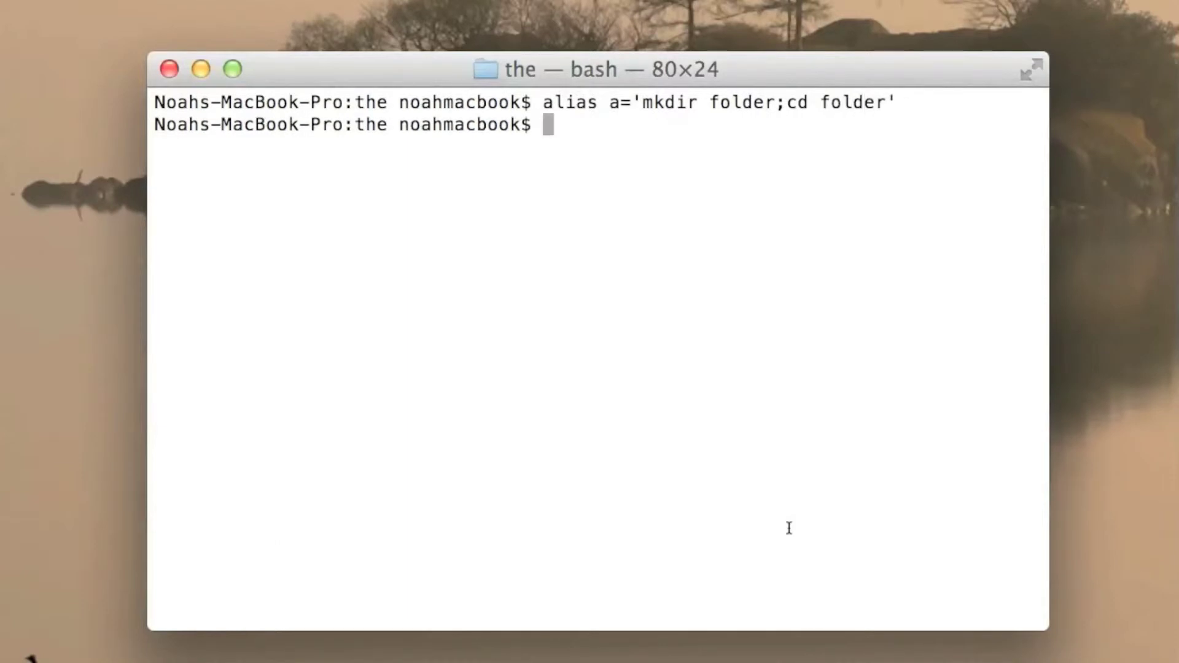
pyautogui.write('cd ')
pyautogui.write('Desk')
# Run cd ~, then cd Desktop;ls to list Screencaps and the calendars backup.
pyautogui.press('BackSpace')
pyautogui.press('BackSpace')
pyautogui.press('BackSpace')
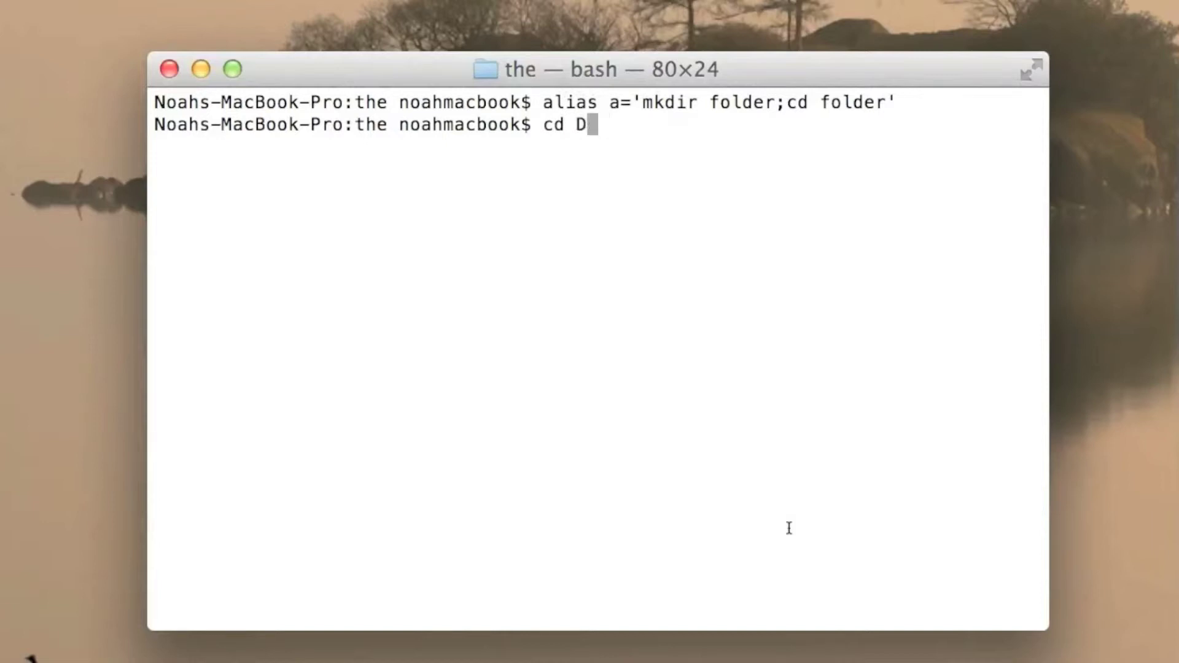
pyautogui.press('BackSpace')
pyautogui.write('~')
pyautogui.press('Return')
pyautogui.write('c')
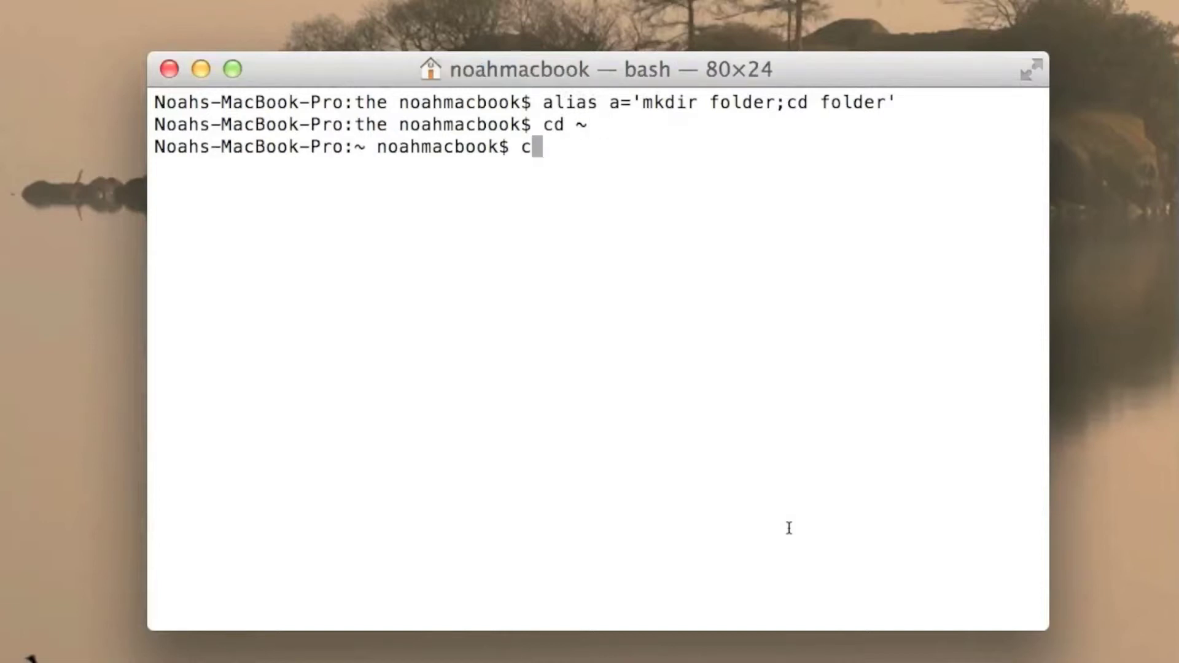
pyautogui.write('d D')
pyautogui.write('ke')
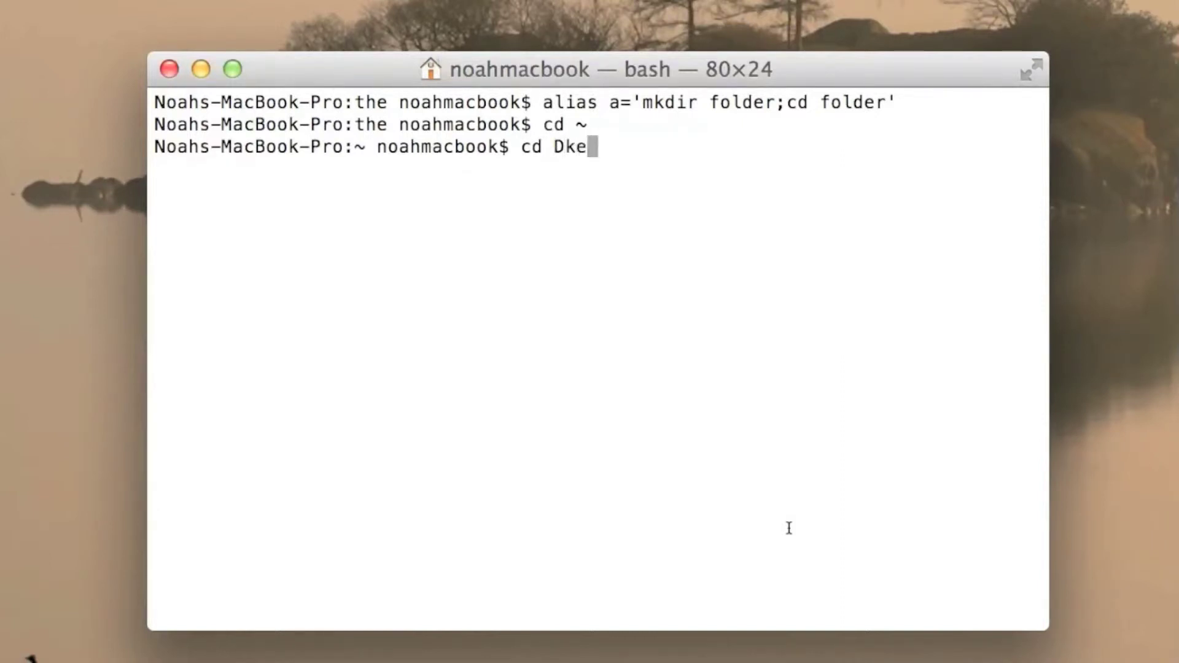
pyautogui.press('BackSpace')
pyautogui.press('BackSpace')
pyautogui.write('esktop')
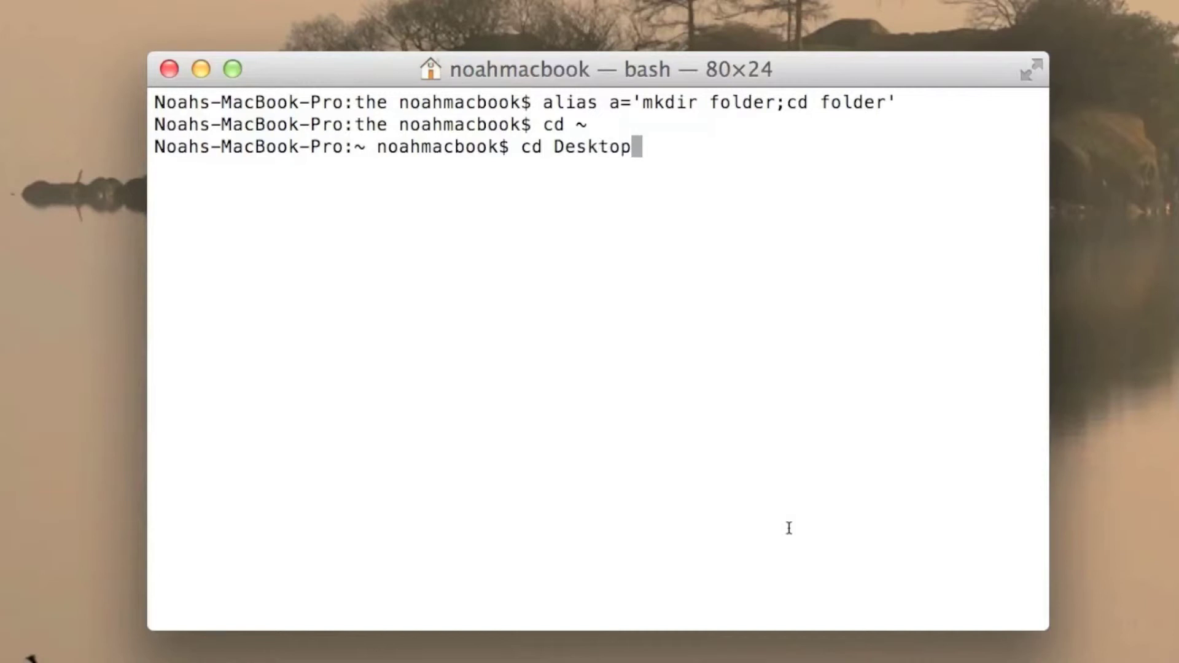
pyautogui.write(';l')
pyautogui.write('s')
pyautogui.press('Return')
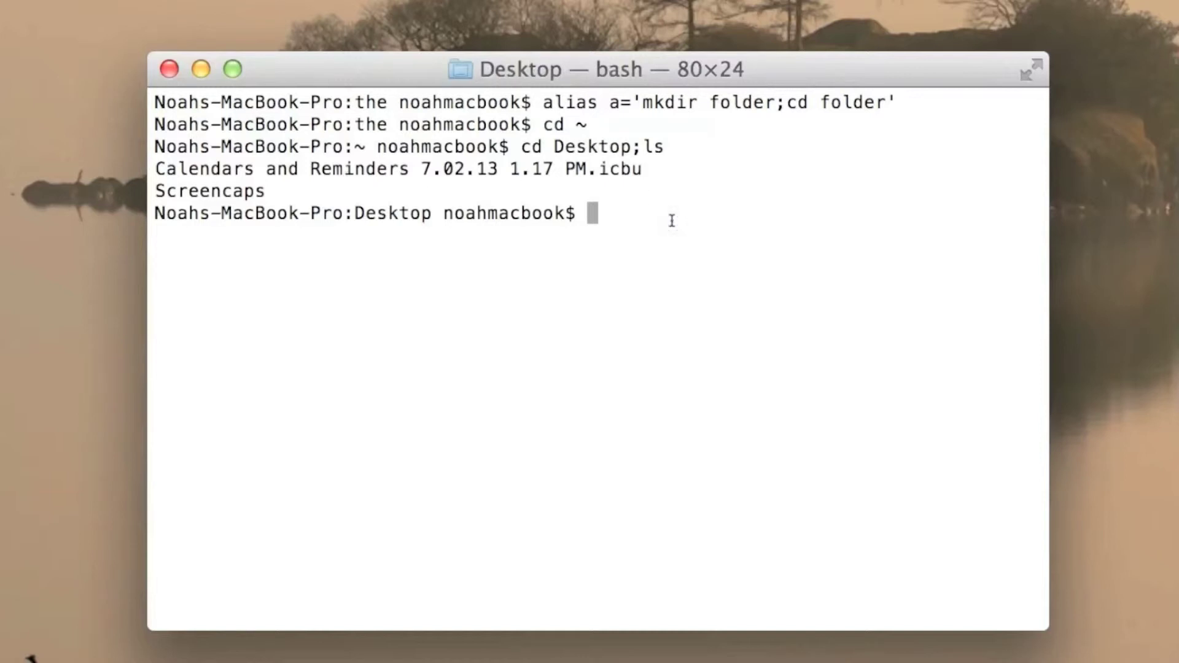
pyautogui.write('a')
# Run a and pwd, then a chained about twenty times, and pwd for the nested path.
pyautogui.press('Return')
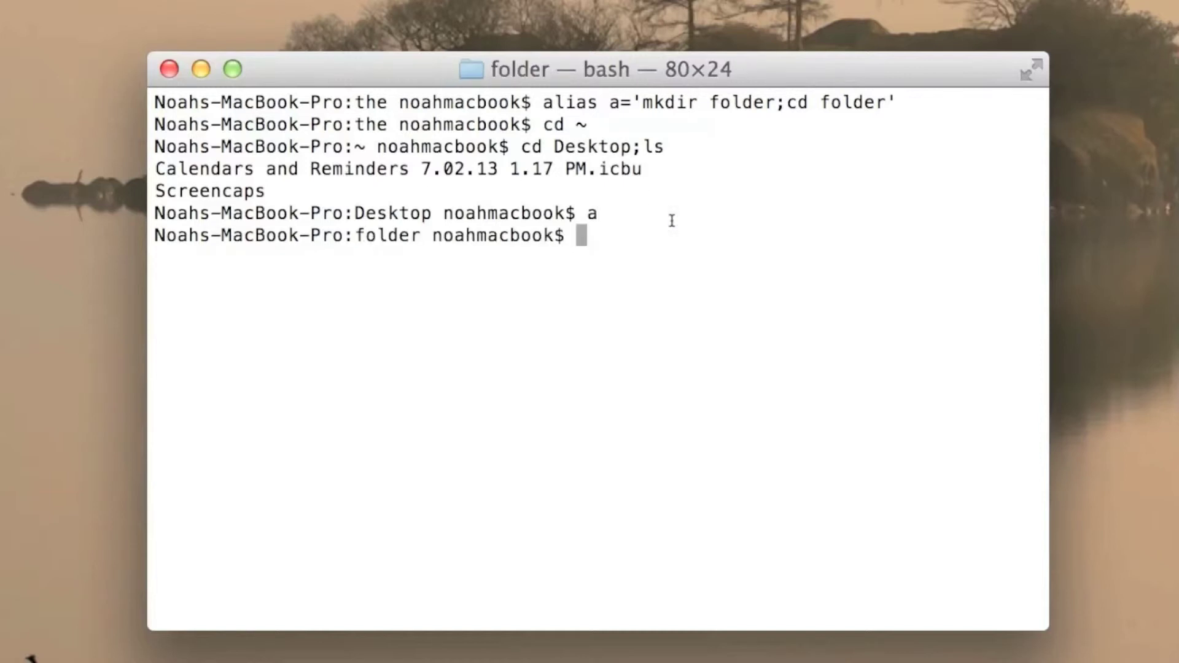
pyautogui.write('l')
pyautogui.press('BackSpace')
pyautogui.write('pwd')
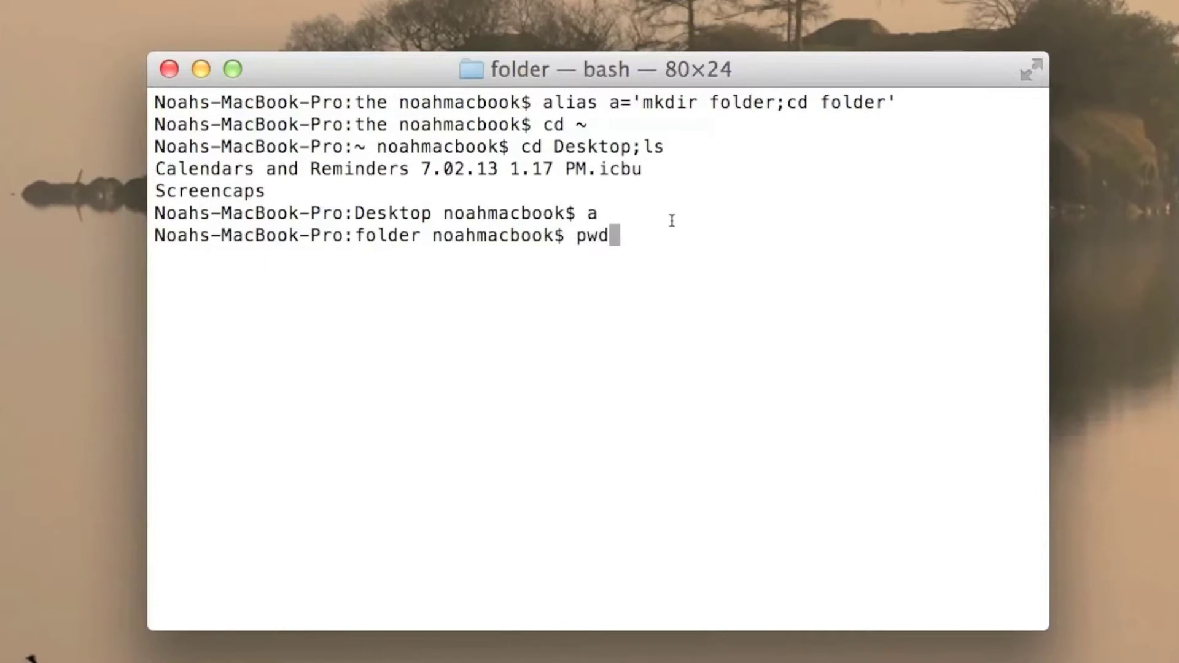
pyautogui.press('Return')
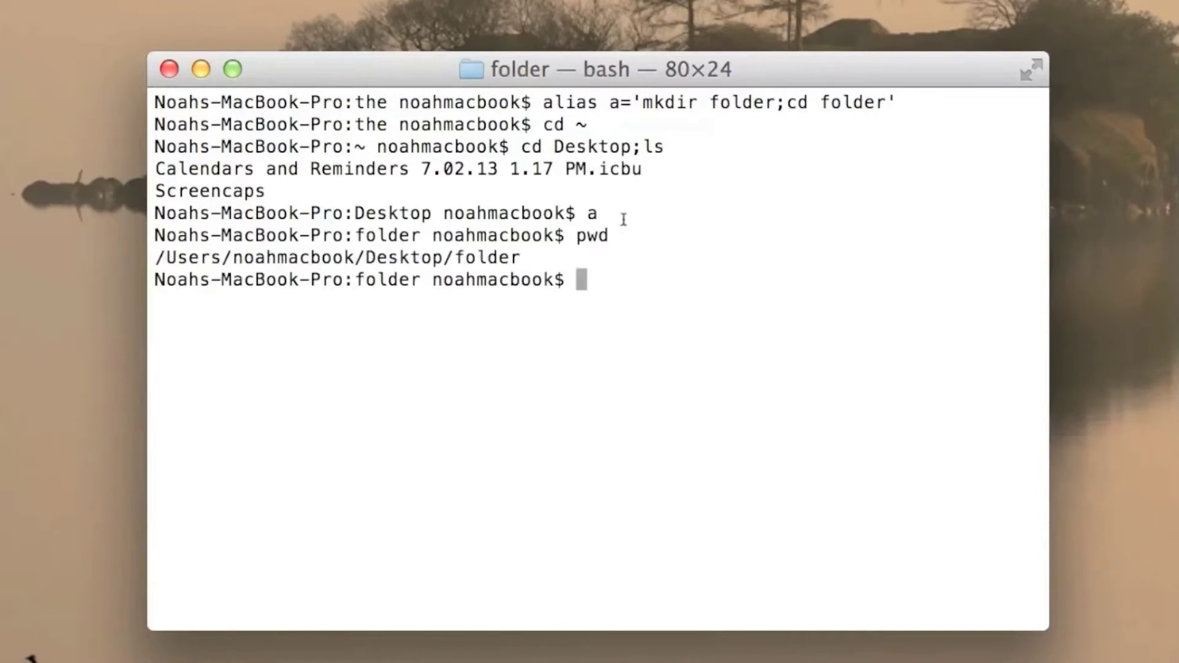
pyautogui.write('a')
pyautogui.write(';a;a;a;a;a;a;a')
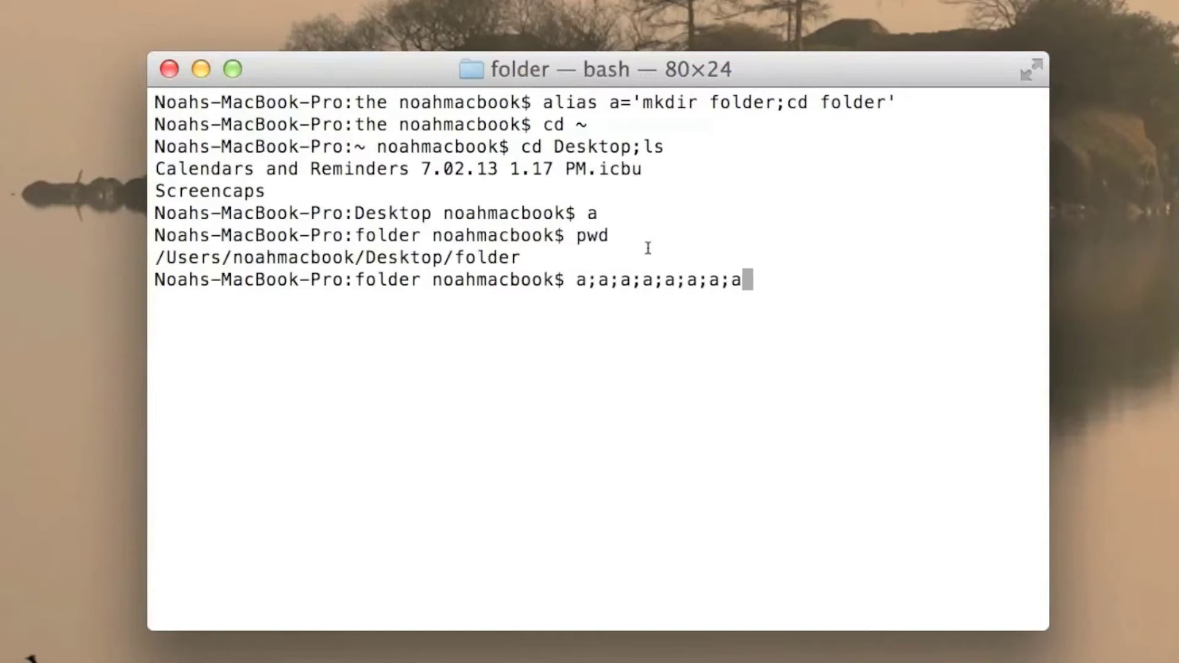
pyautogui.write(';a;a;a;a;a;a;a;a;a')
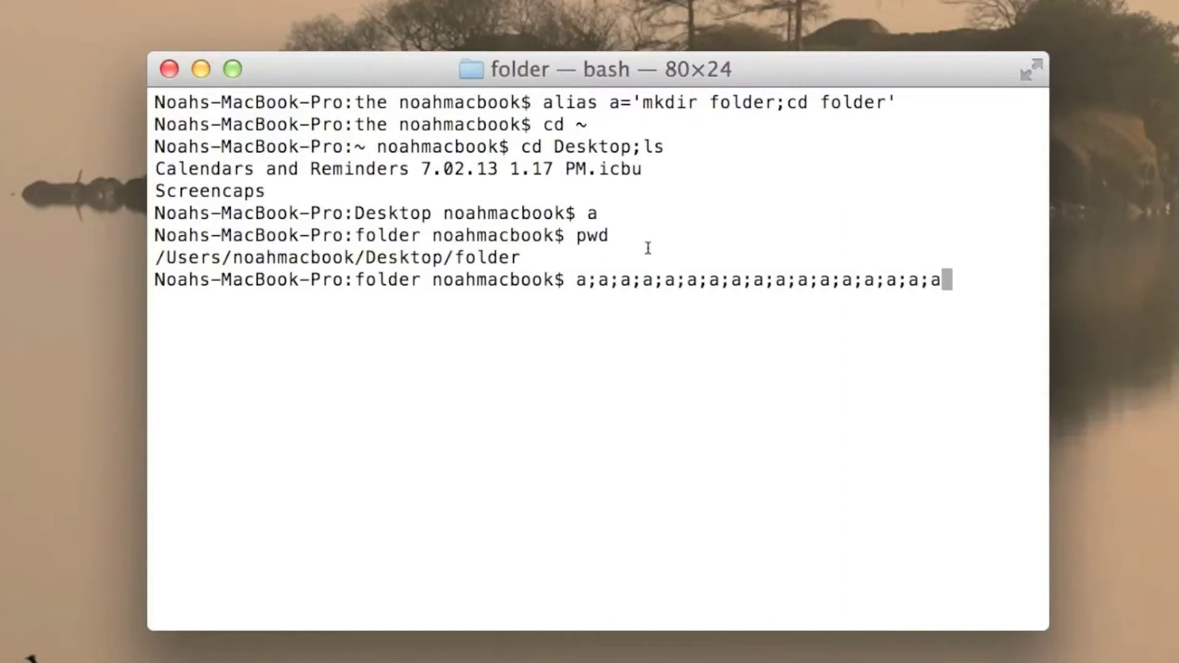
pyautogui.write(';a;a;a')
pyautogui.press('Return')
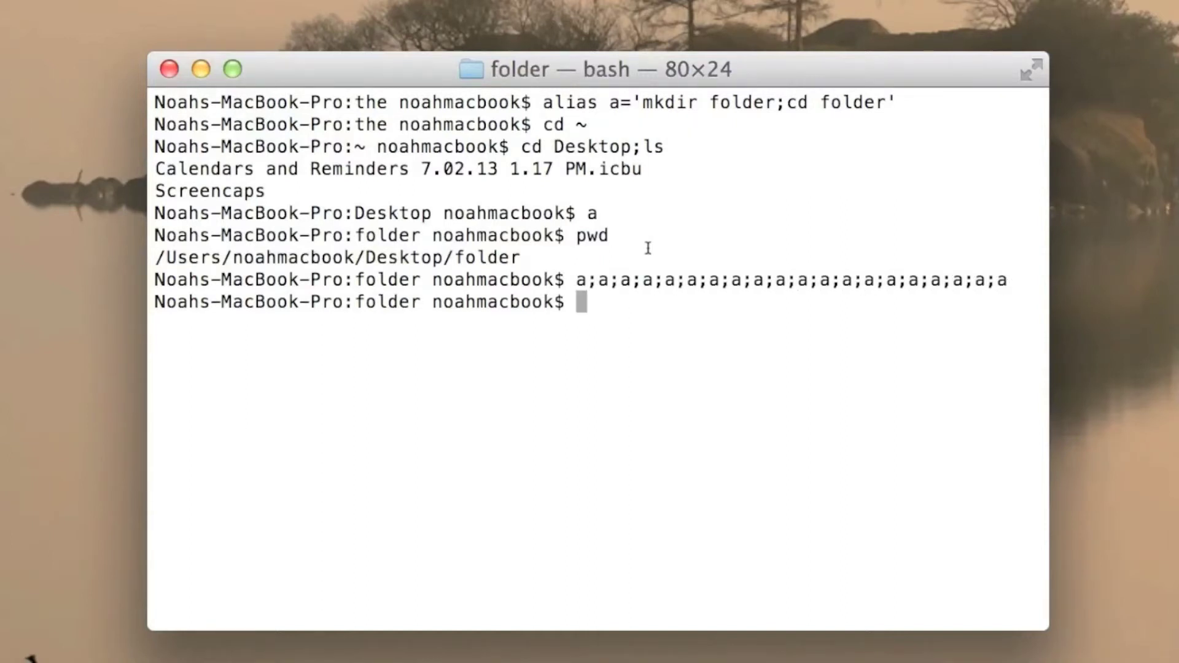
pyautogui.write('pwd')
pyautogui.press('Return')
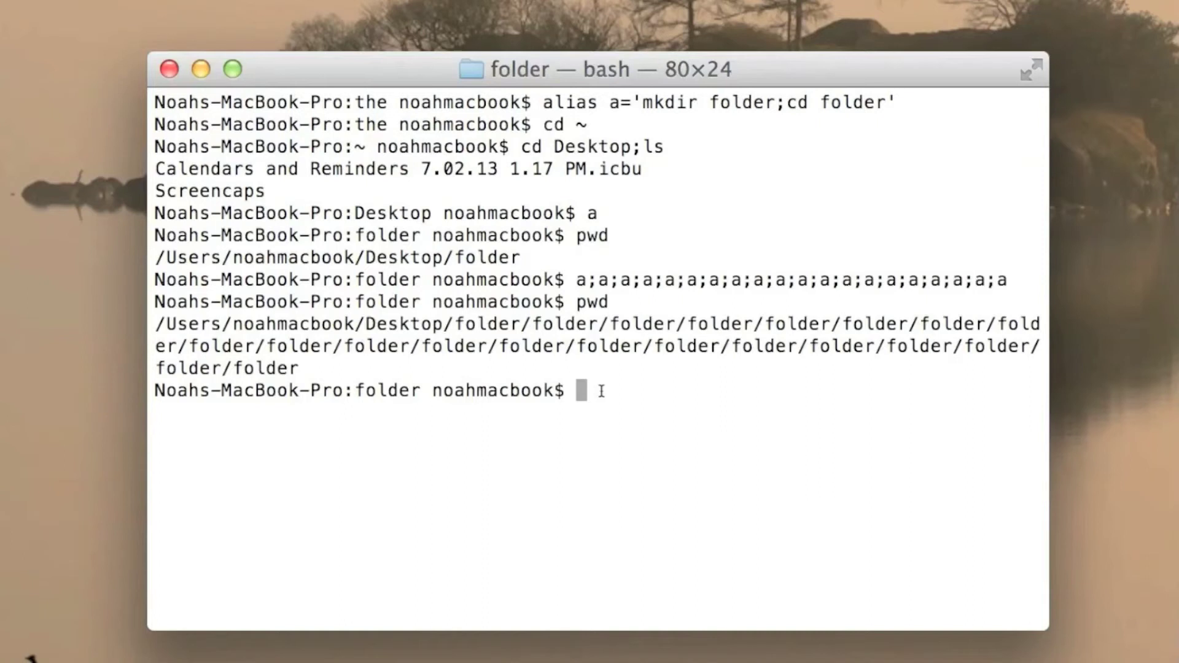
pyautogui.doubleClick(497, 327)
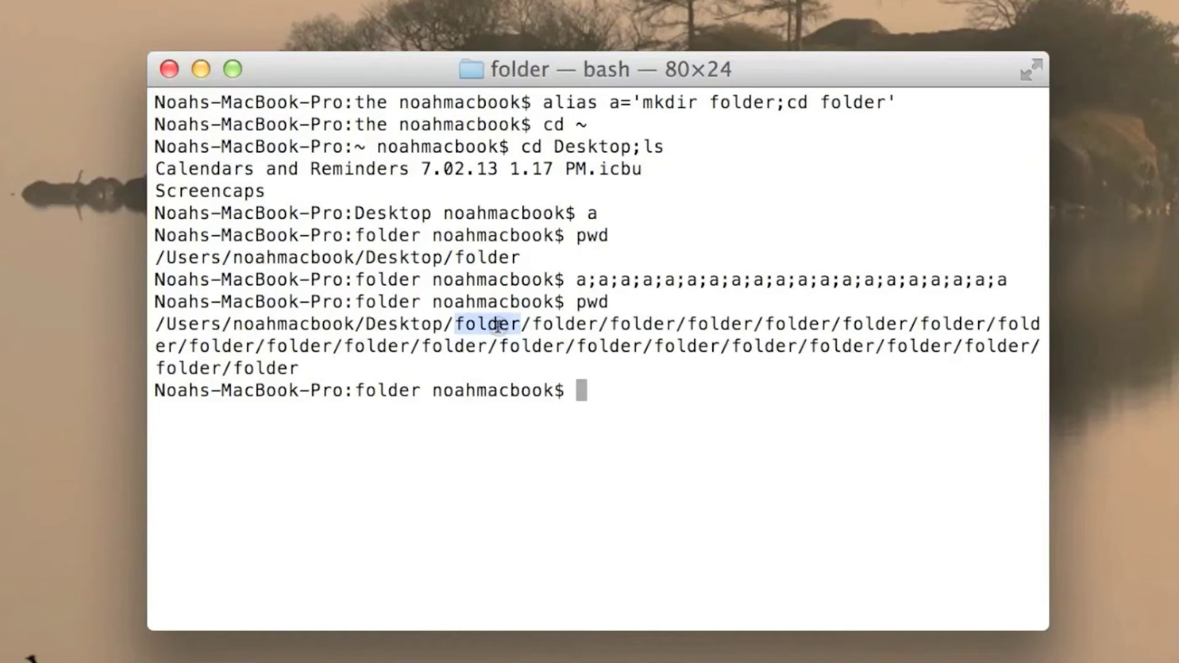
pyautogui.moveTo(497, 327); pyautogui.dragTo(542, 358)
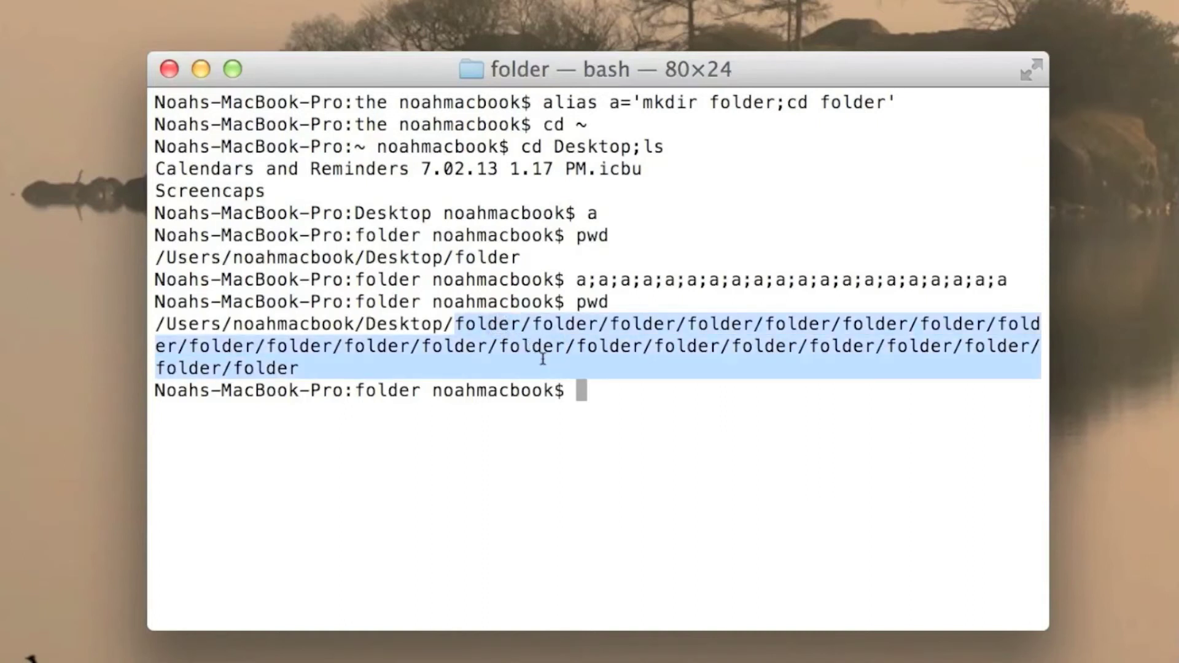
pyautogui.click(735, 396)
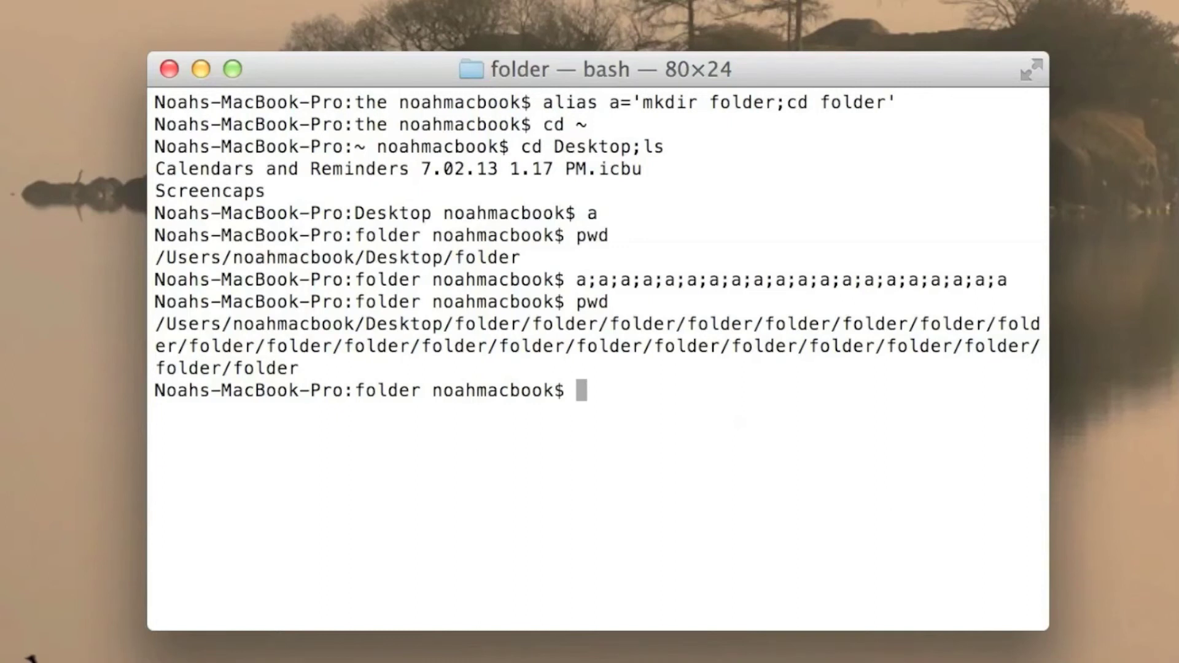
pyautogui.write('unal')
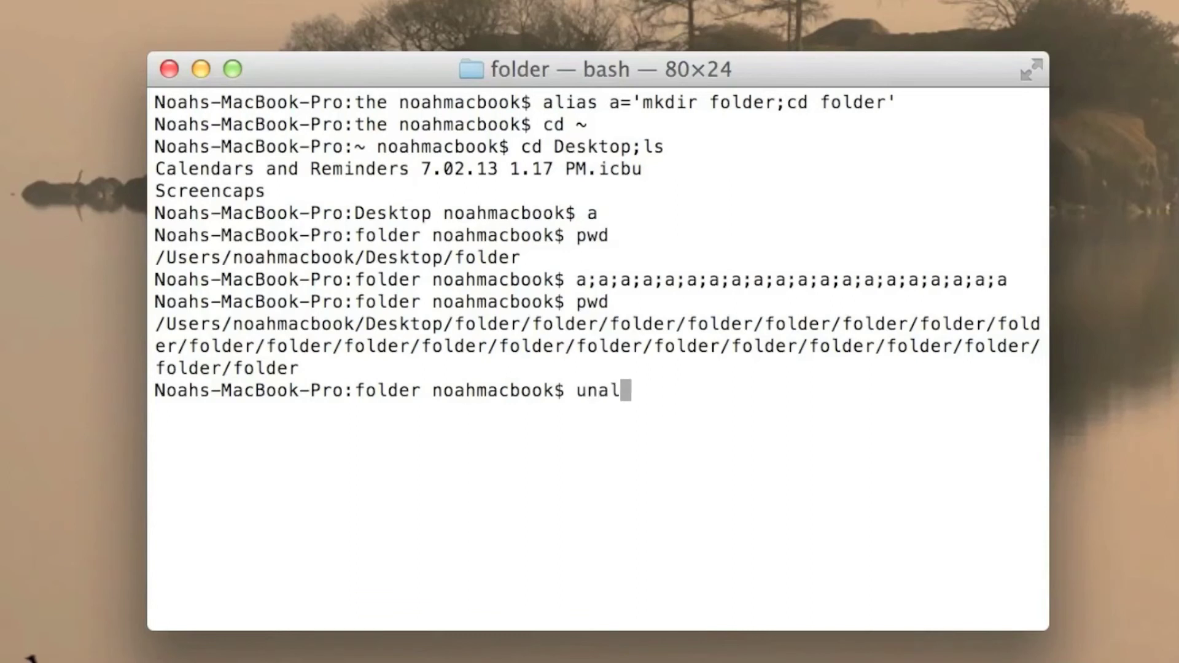
pyautogui.write('ias')
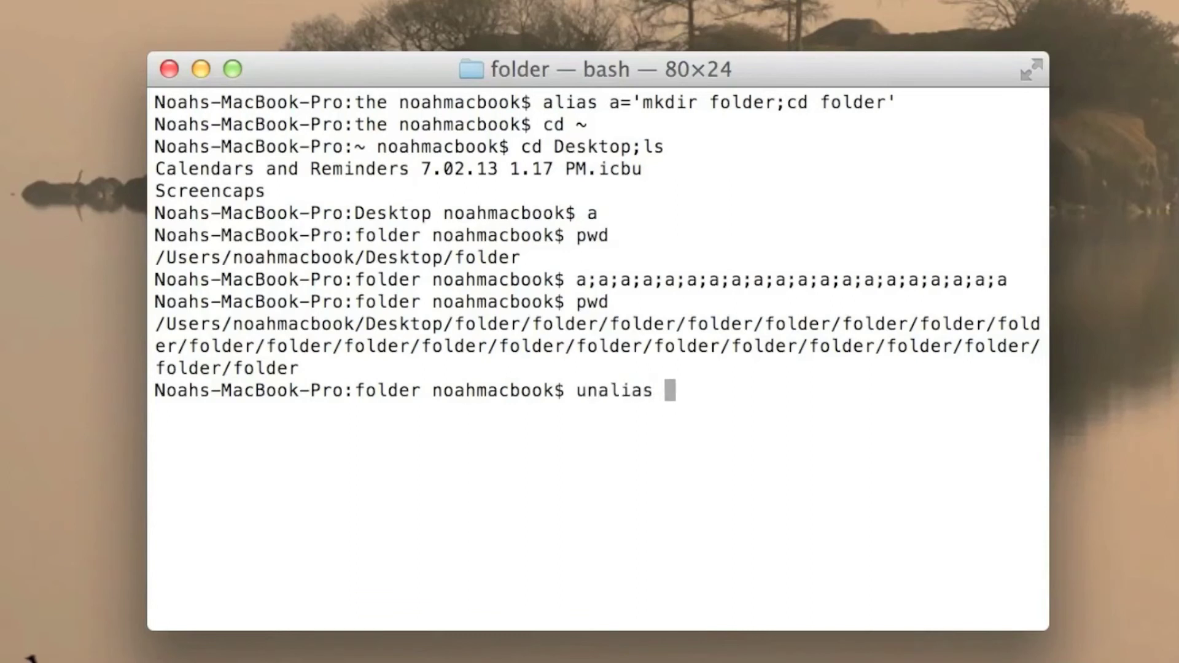
pyautogui.write(' a')
# Run a once more, run unalias a, and confirm a now gives 'command not found'.
pyautogui.press('BackSpace')
pyautogui.press('BackSpace')
pyautogui.press('BackSpace')
pyautogui.press('BackSpace')
pyautogui.press('BackSpace')
pyautogui.press('BackSpace')
pyautogui.press('BackSpace')
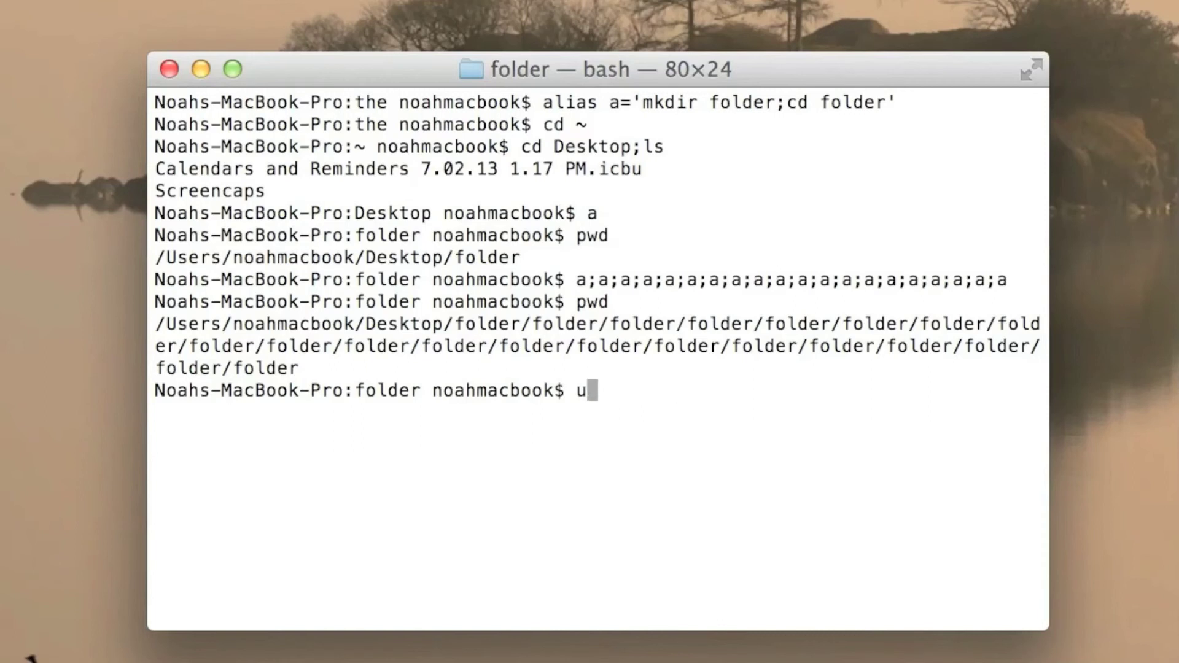
pyautogui.press('BackSpace')
pyautogui.write('a')
pyautogui.press('Return')
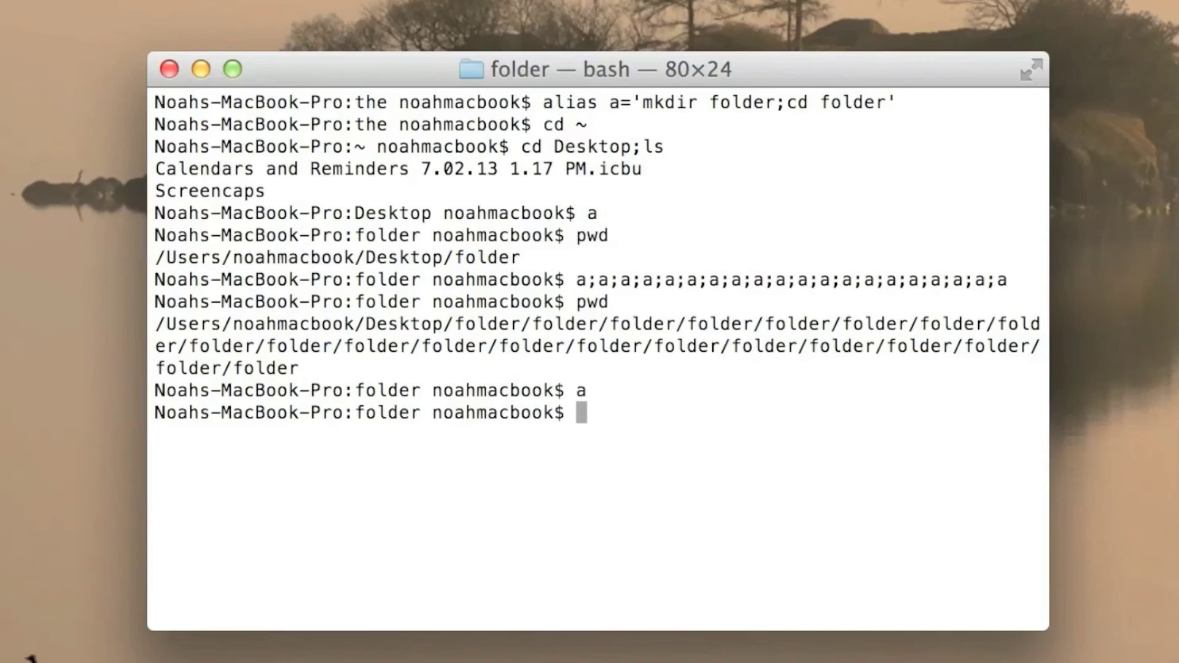
pyautogui.write('unal')
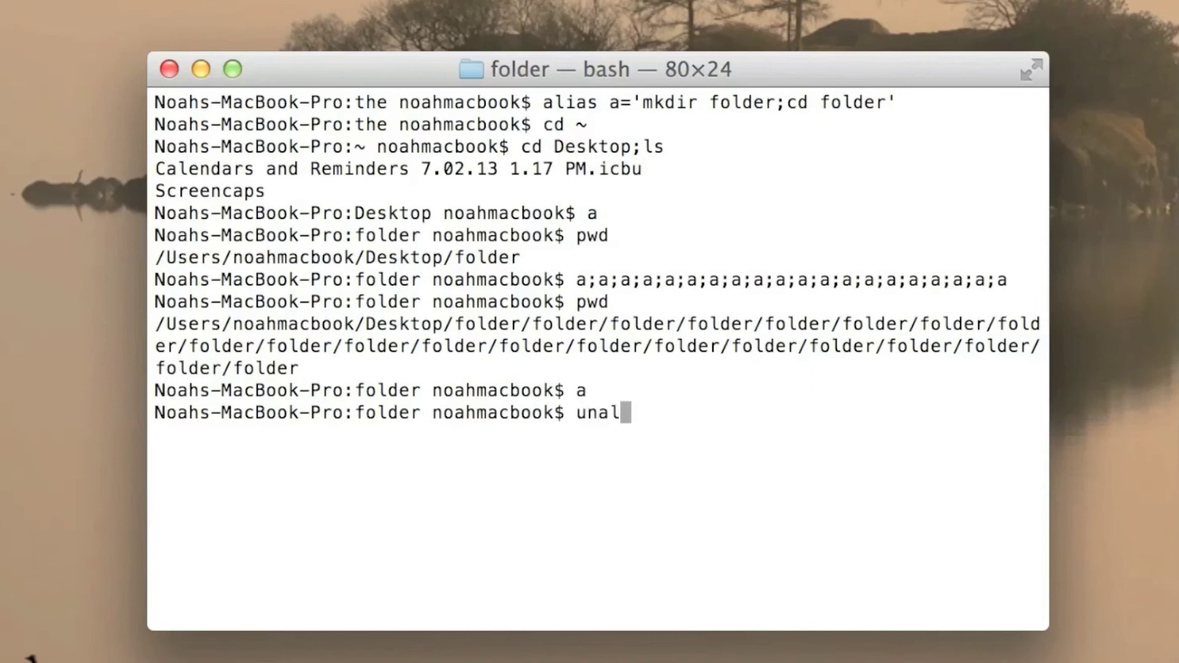
pyautogui.write('ias a')
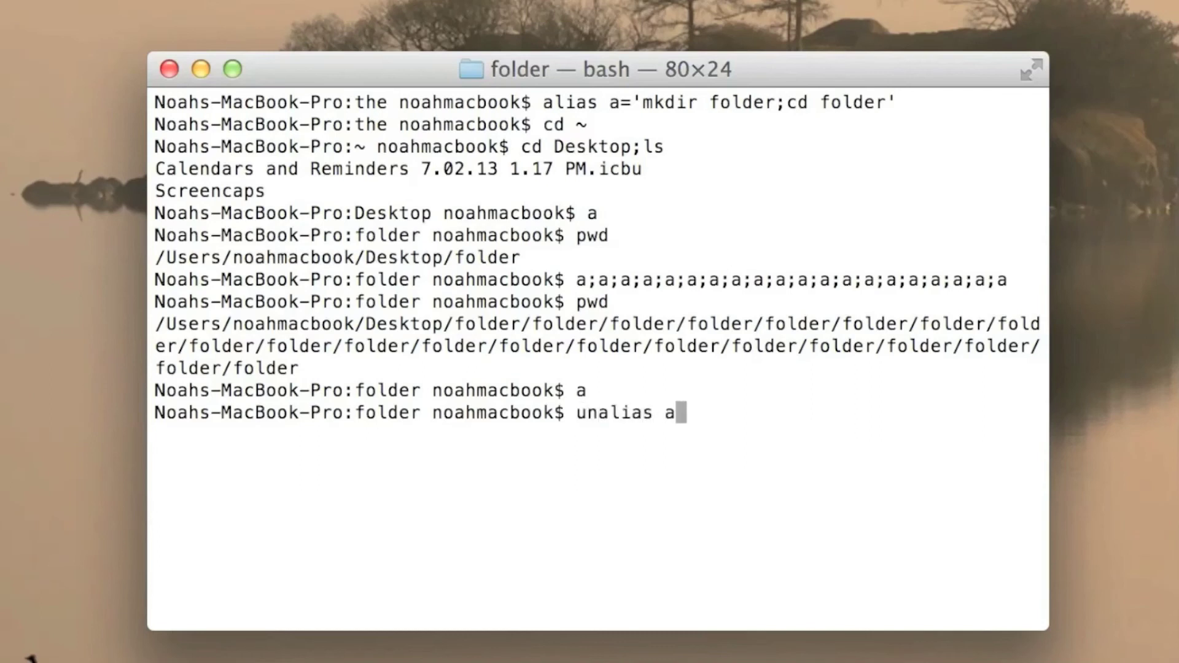
pyautogui.press('Return')
pyautogui.write('a')
pyautogui.press('Return')
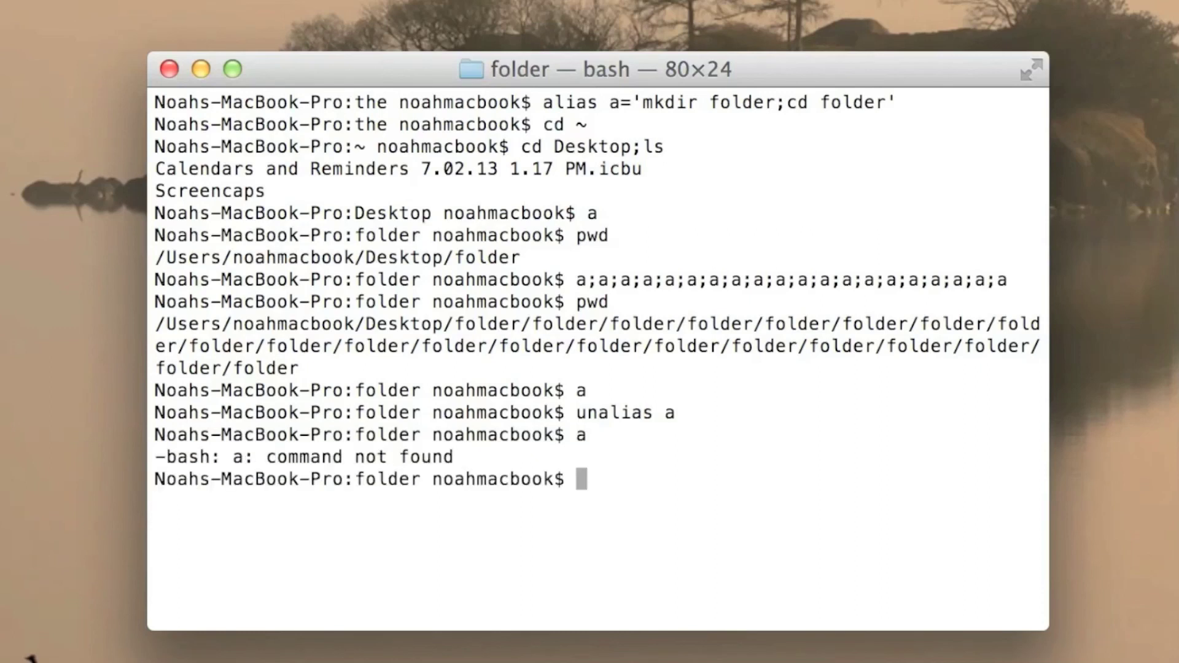